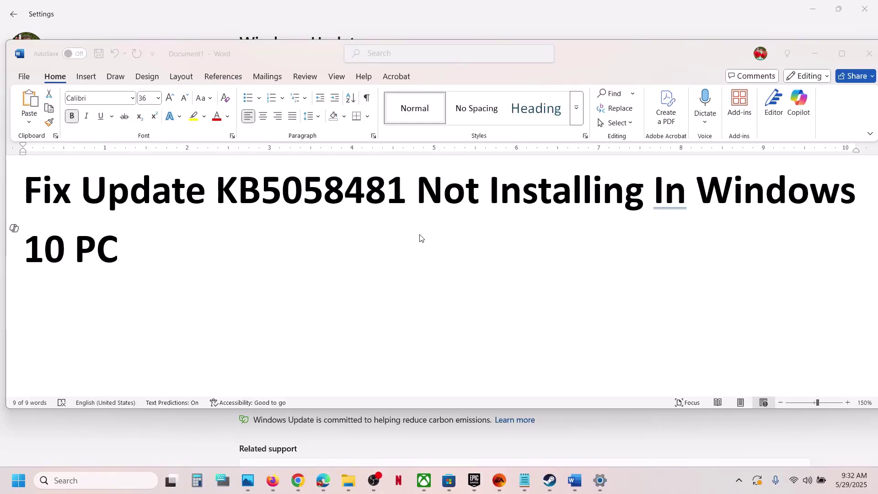
# Step: Select the update number KB5058481 and nearby words in the guide's title, then return to the guide
pyautogui.doubleClick(313, 204)
pyautogui.tripleClick(313, 203)
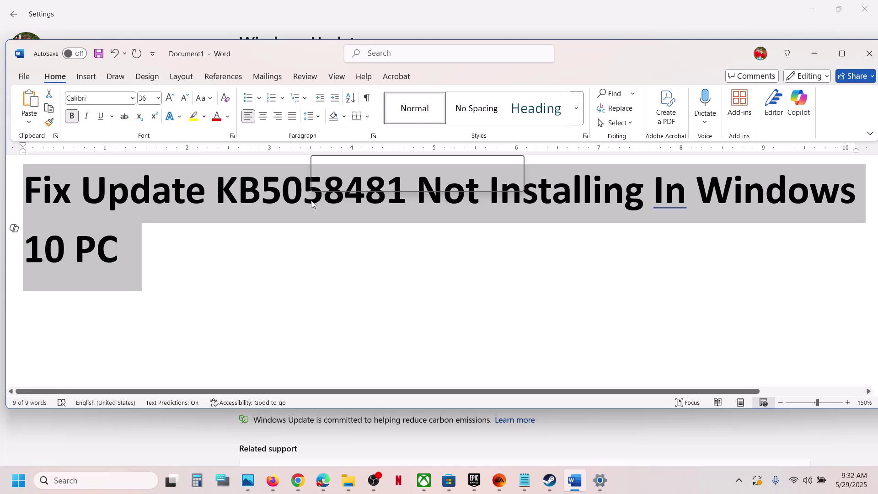
pyautogui.click(312, 200)
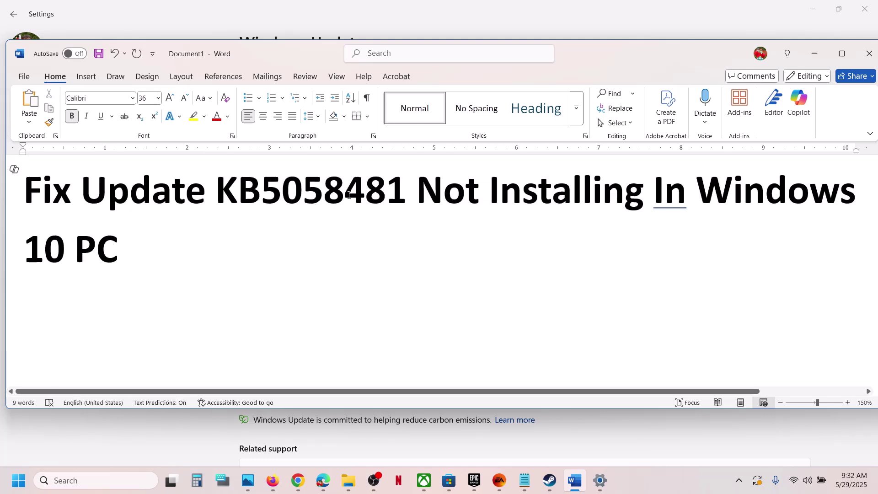
pyautogui.doubleClick(312, 200)
pyautogui.click(241, 257)
pyautogui.hotkey('shift', 'Home')
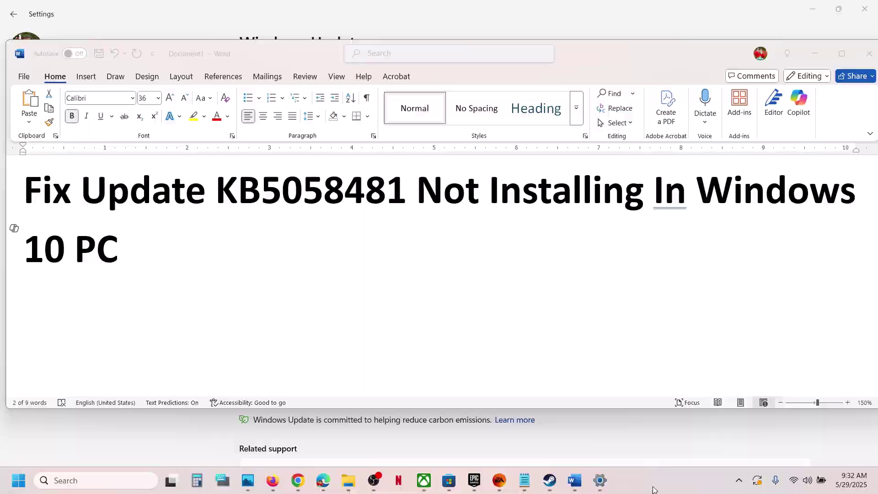
pyautogui.moveTo(462, 463)
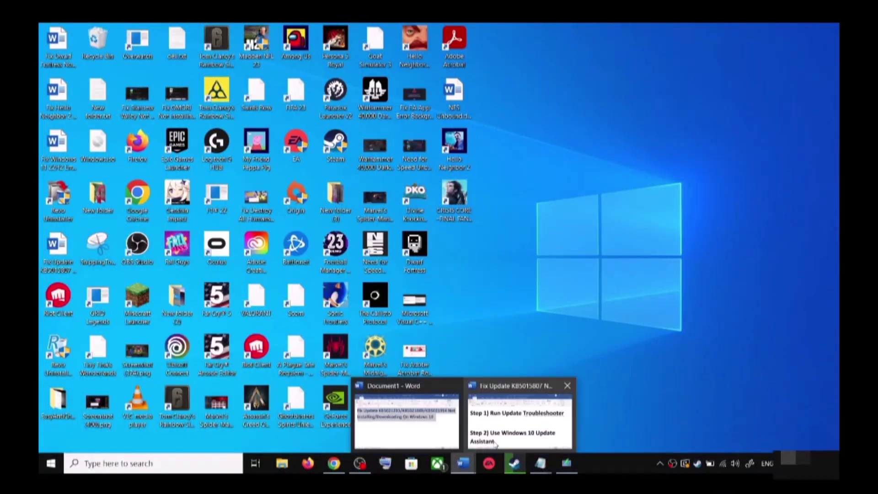
pyautogui.click(521, 411)
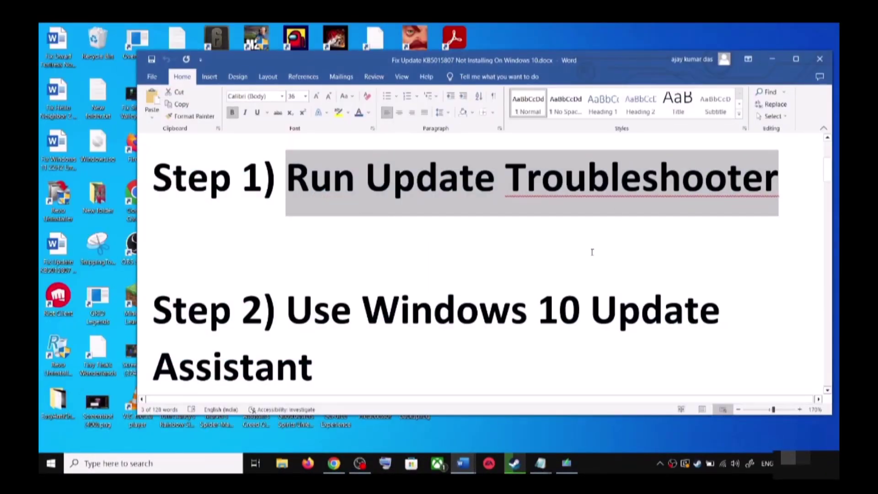
# Step: Run the Windows Update troubleshooter from Update & Security's additional troubleshooters list
pyautogui.press('super+i')
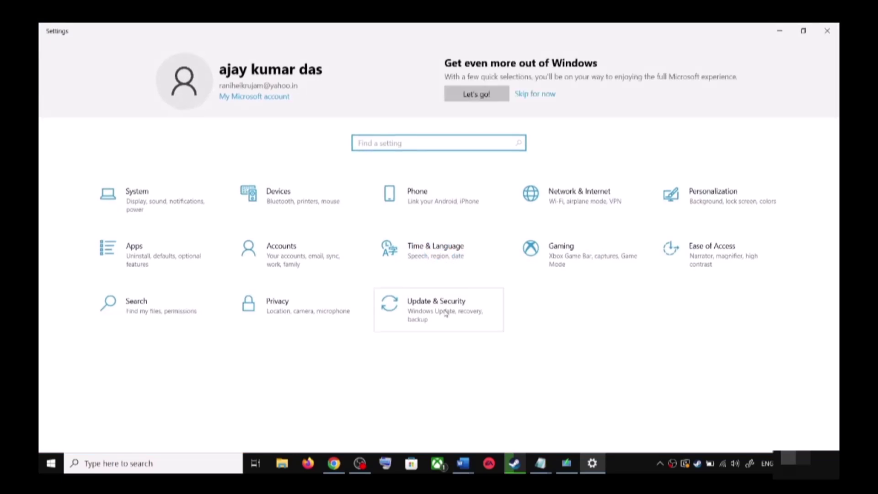
pyautogui.click(445, 313)
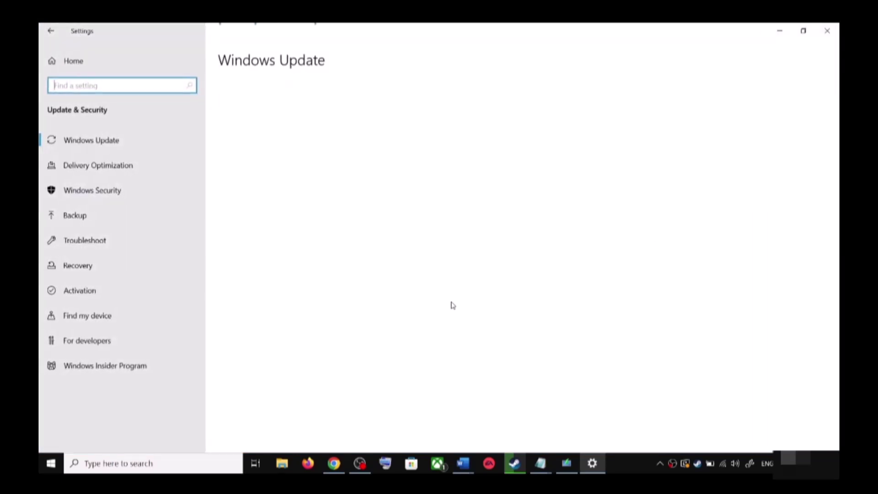
pyautogui.click(104, 244)
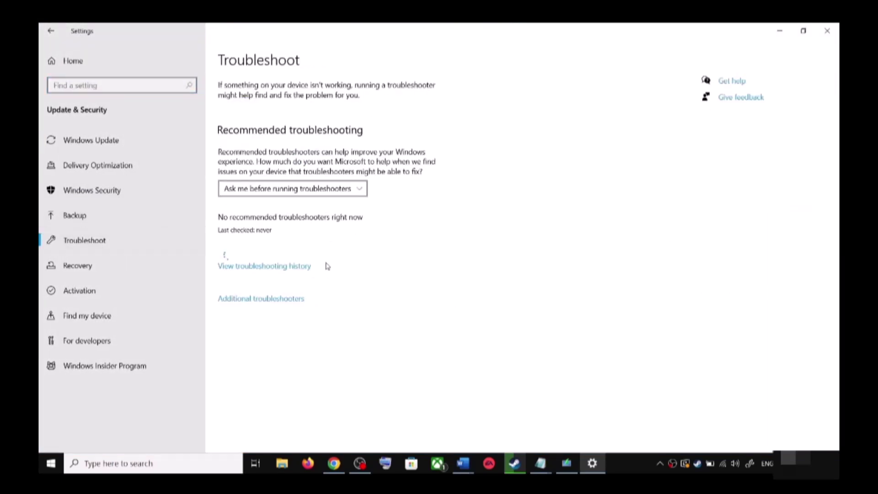
pyautogui.click(273, 303)
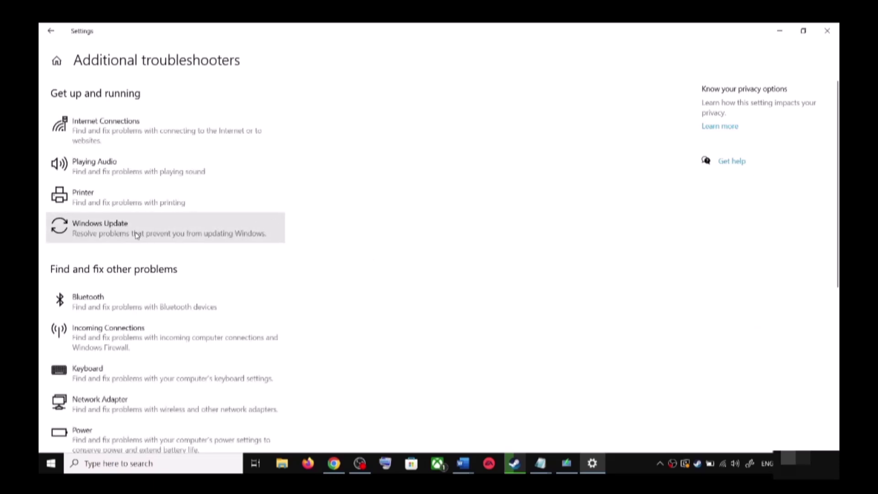
pyautogui.click(137, 235)
pyautogui.click(255, 260)
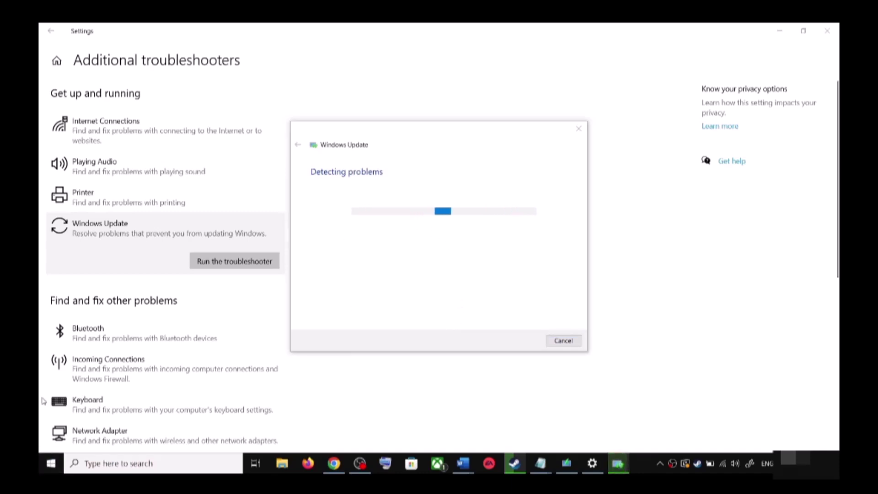
# Step: Check the power options without restarting, then select the guide's Microsoft download link
pyautogui.click(51, 462)
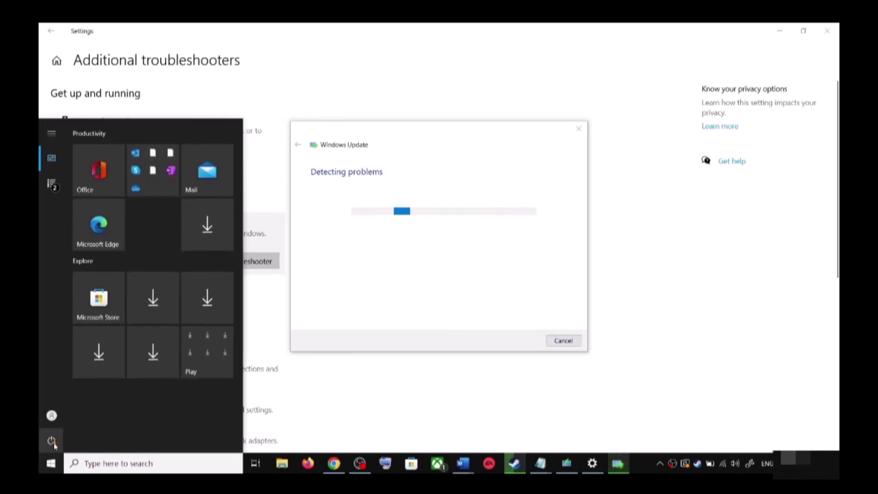
pyautogui.click(52, 442)
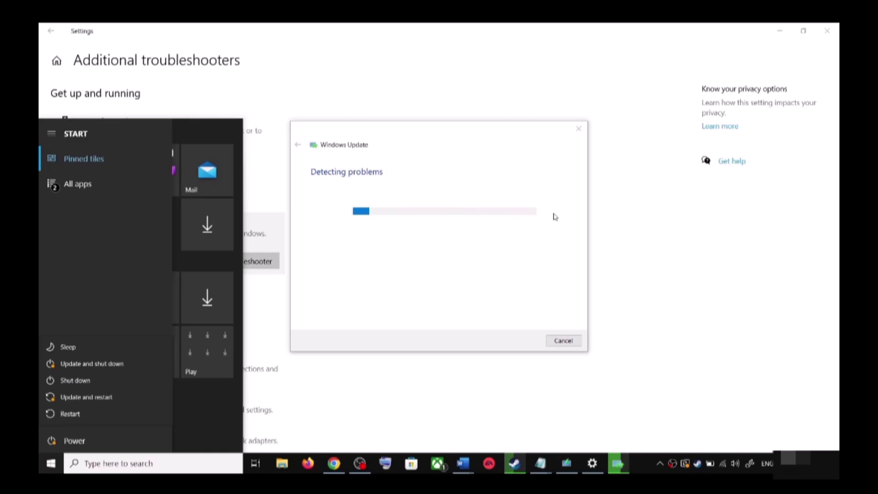
pyautogui.click(652, 198)
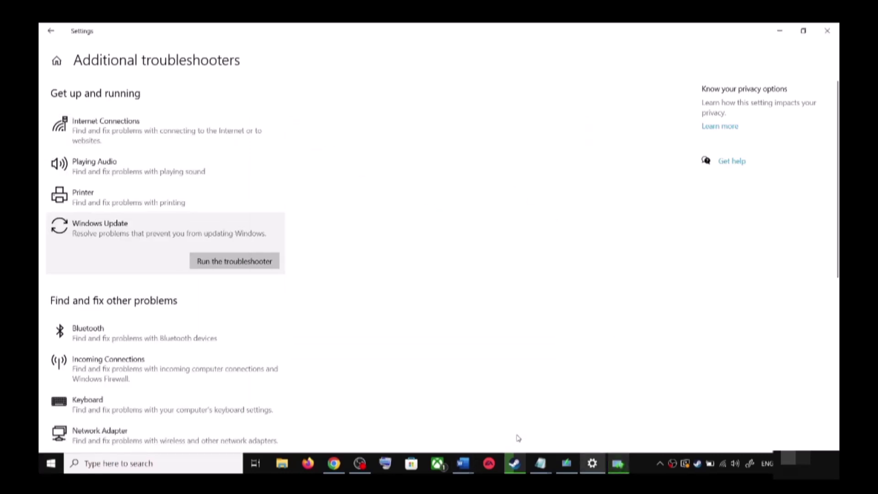
pyautogui.moveTo(462, 463)
pyautogui.click(532, 425)
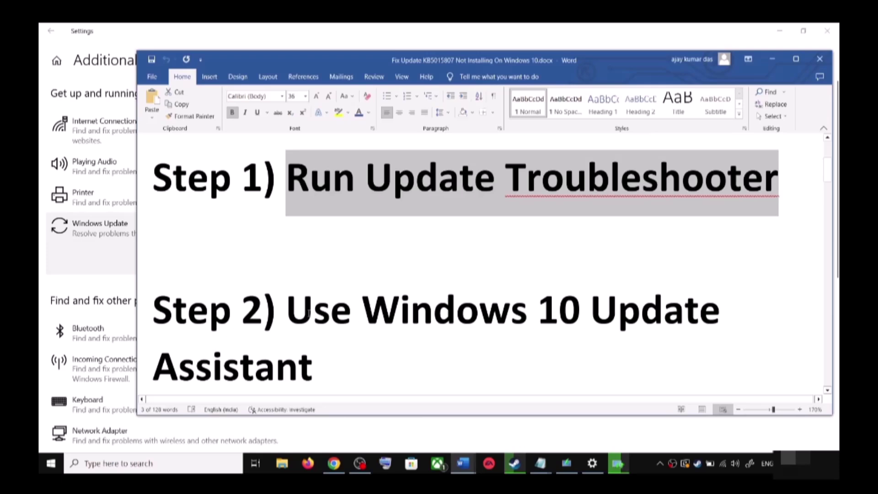
pyautogui.scroll(-1, 306, 302)
pyautogui.moveTo(286, 267); pyautogui.dragTo(373, 348)
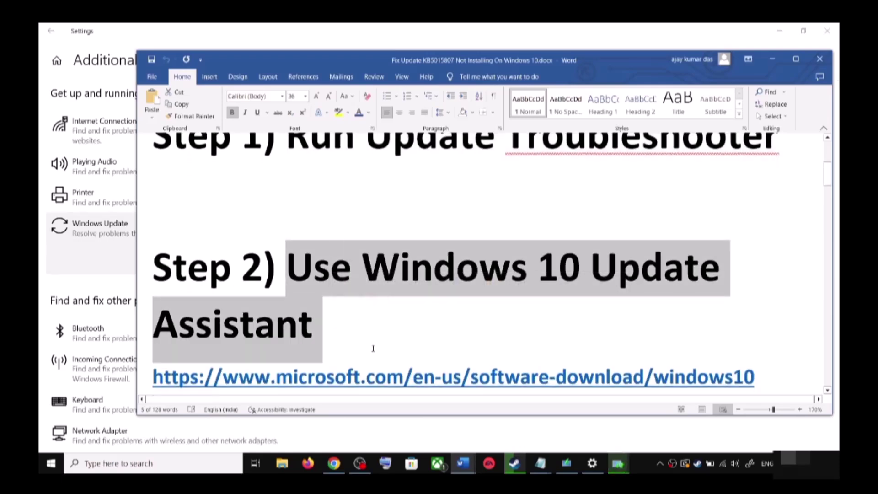
pyautogui.scroll(-1, 373, 348)
pyautogui.tripleClick(759, 336)
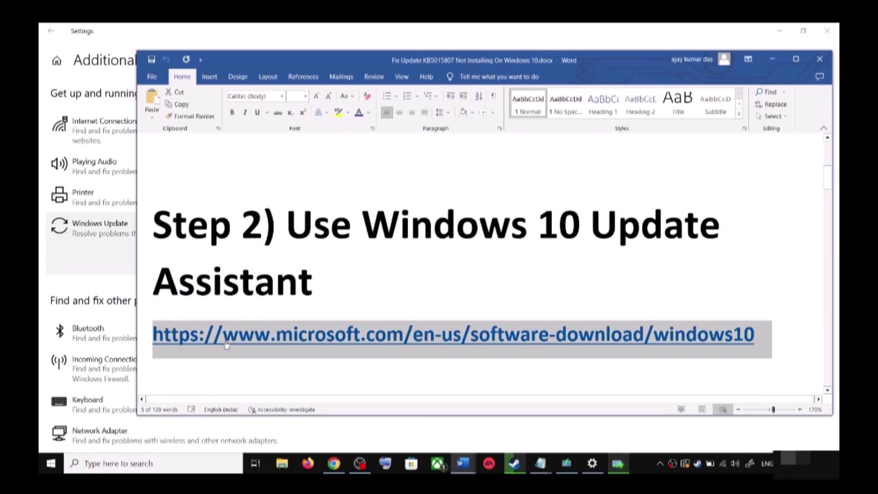
pyautogui.moveTo(333, 463)
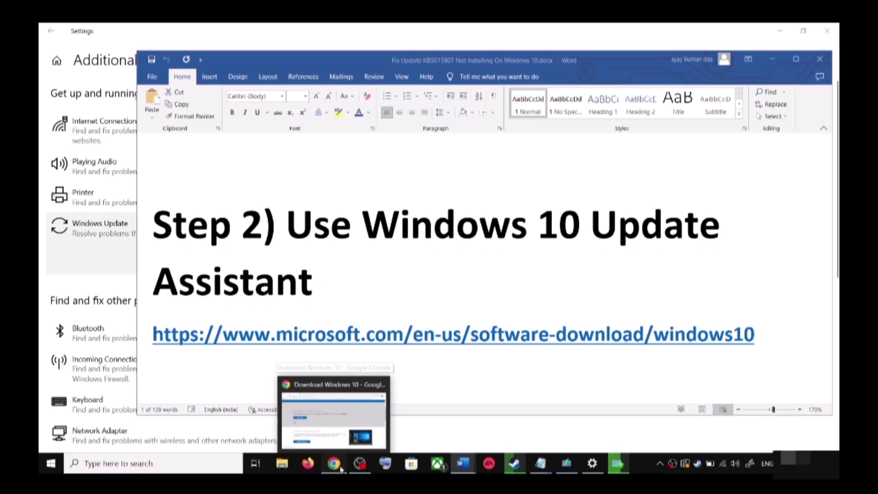
# Step: Download and run the Update Assistant via Update now, then close it once it reports the latest version
pyautogui.click(336, 419)
pyautogui.scroll(2, 97, 212)
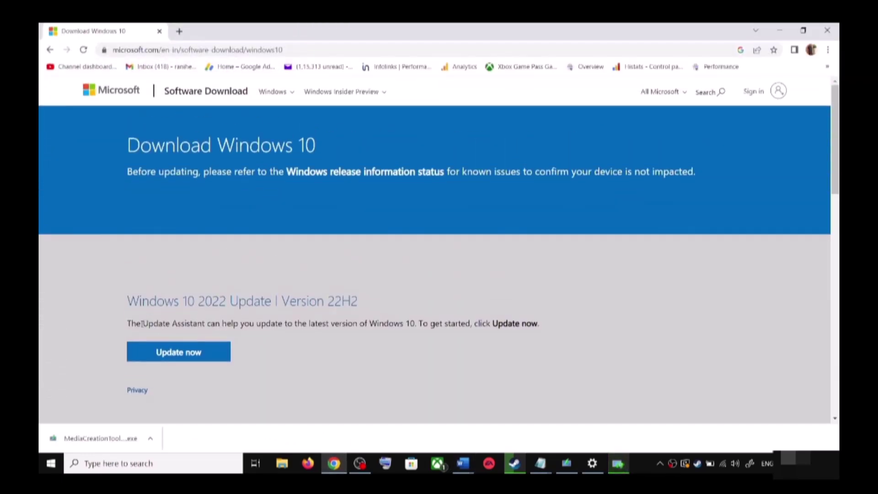
pyautogui.moveTo(141, 323); pyautogui.dragTo(204, 323)
pyautogui.click(198, 354)
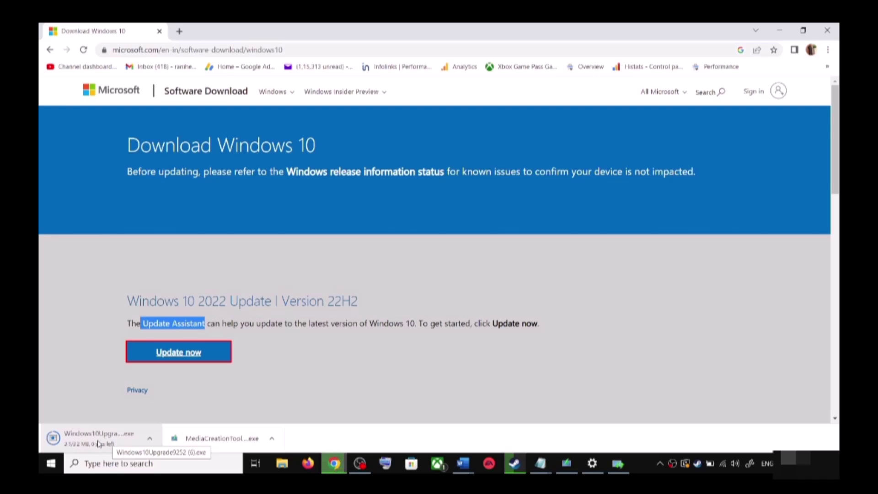
pyautogui.click(99, 439)
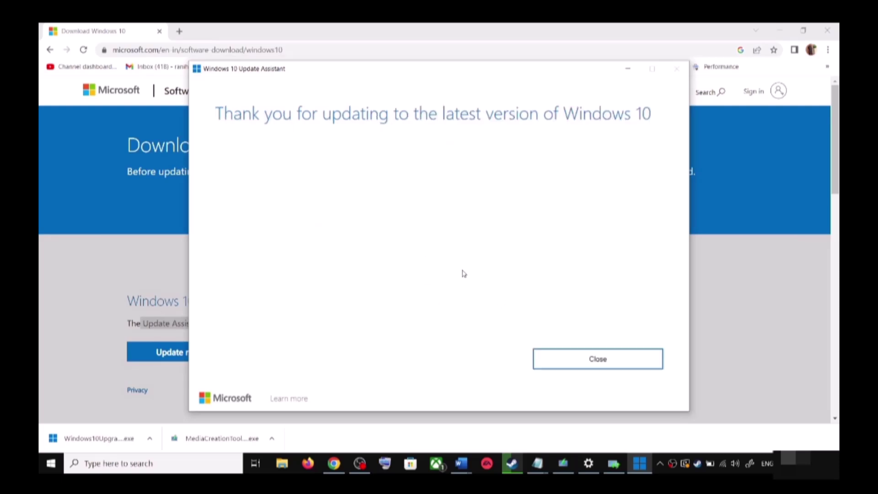
pyautogui.click(625, 352)
pyautogui.click(621, 360)
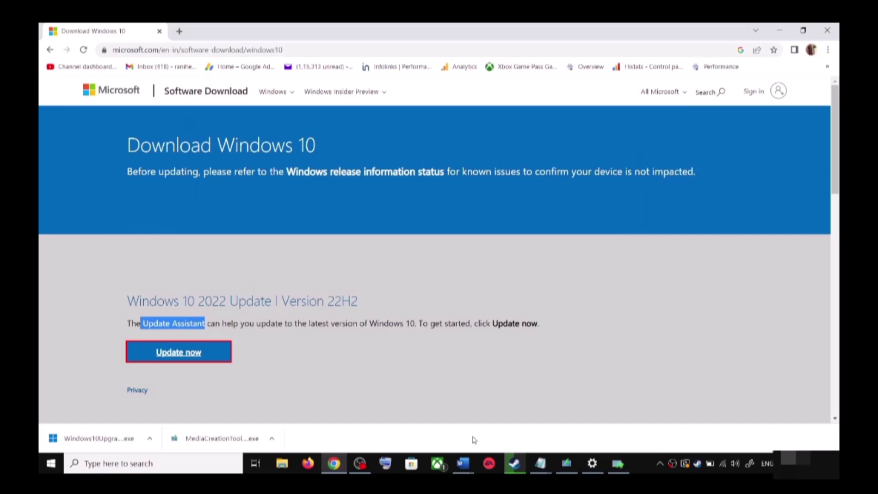
# Step: Select Step 3's full command list, SC config through net start appidsvc, and copy it
pyautogui.moveTo(462, 464)
pyautogui.click(549, 418)
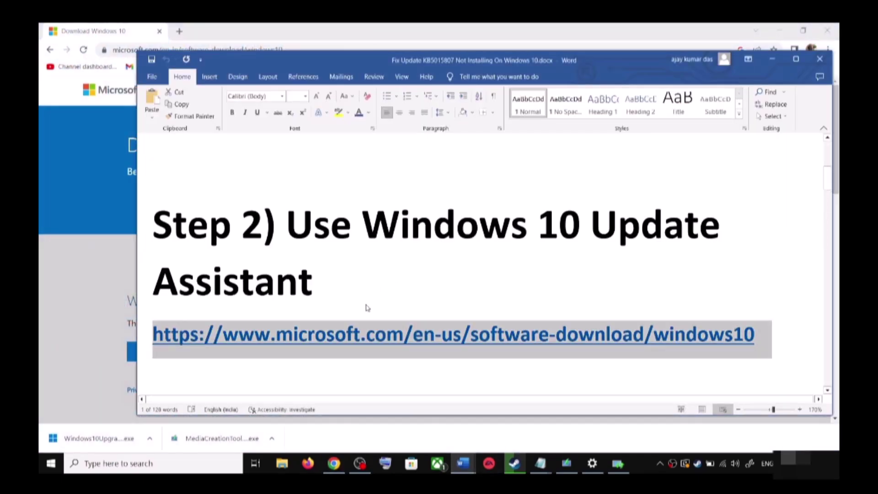
pyautogui.scroll(-3, 366, 308)
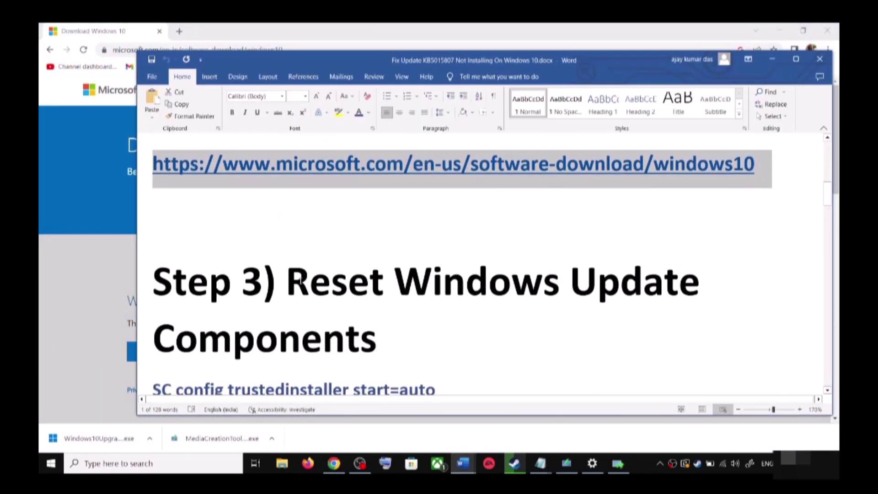
pyautogui.moveTo(287, 281); pyautogui.dragTo(377, 339)
pyautogui.scroll(-2, 216, 322)
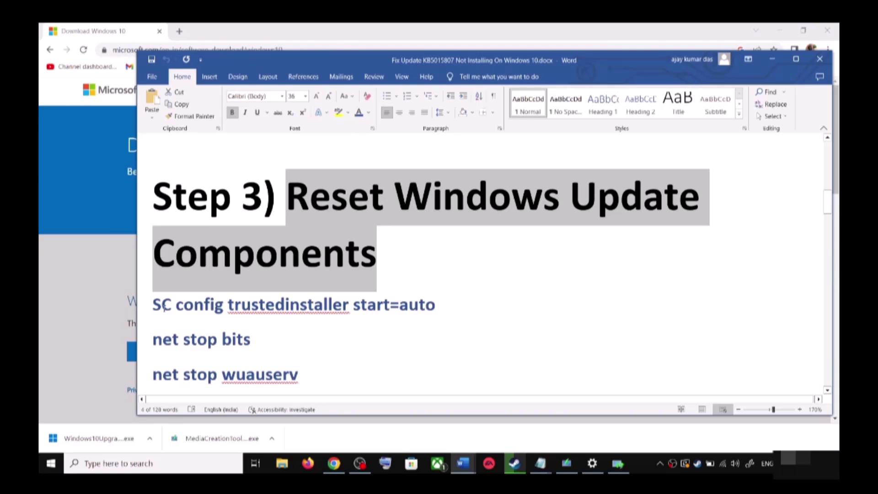
pyautogui.moveTo(154, 304); pyautogui.dragTo(230, 409)
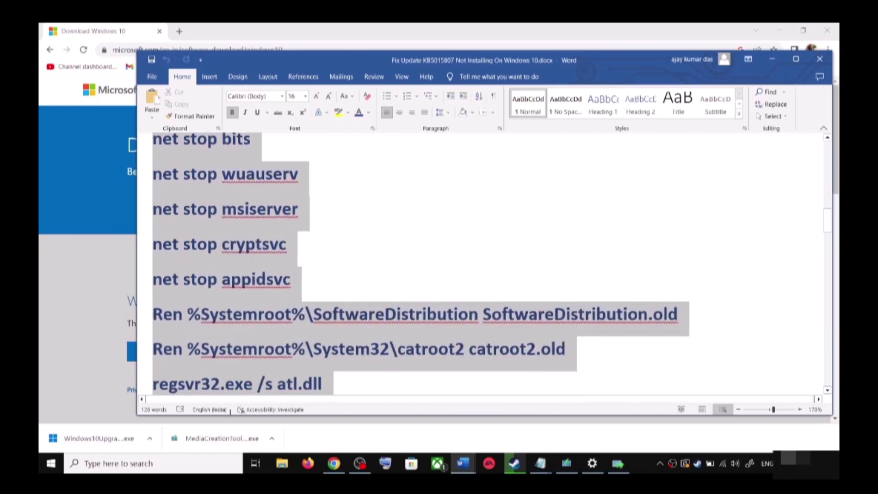
pyautogui.moveTo(231, 410)
pyautogui.mouseDown()
pyautogui.moveTo(253, 407)
pyautogui.moveTo(285, 345)
pyautogui.moveTo(295, 371)
pyautogui.mouseUp()
pyautogui.scroll(-1, 251, 257)
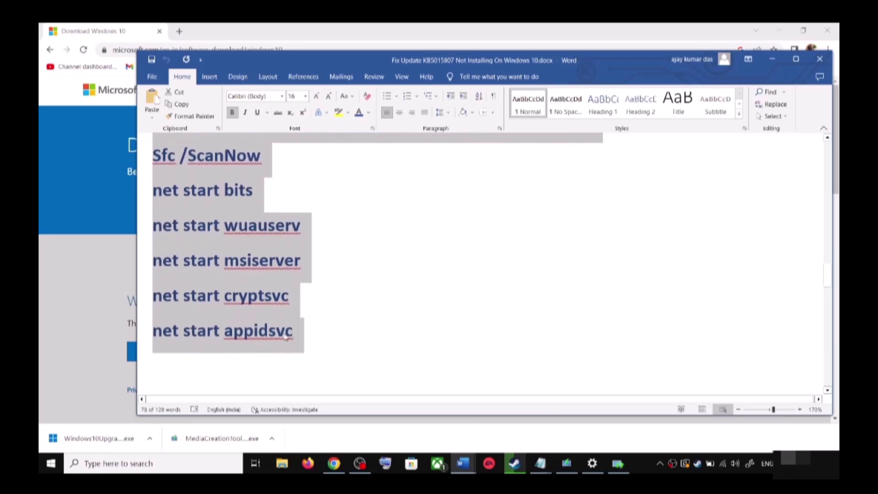
pyautogui.rightClick(251, 260)
pyautogui.click(274, 293)
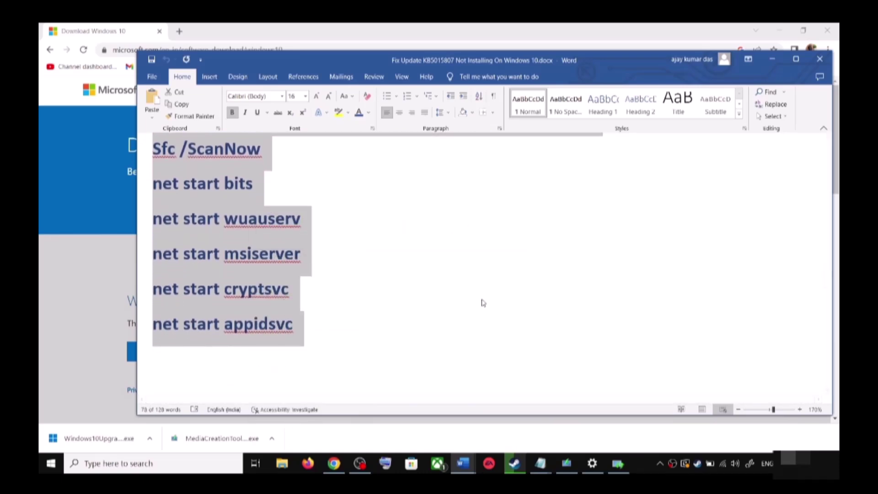
# Step: Open Notepad, paste the reset commands, and bring up Save As to enter a file name
pyautogui.click(193, 463)
pyautogui.write('co')
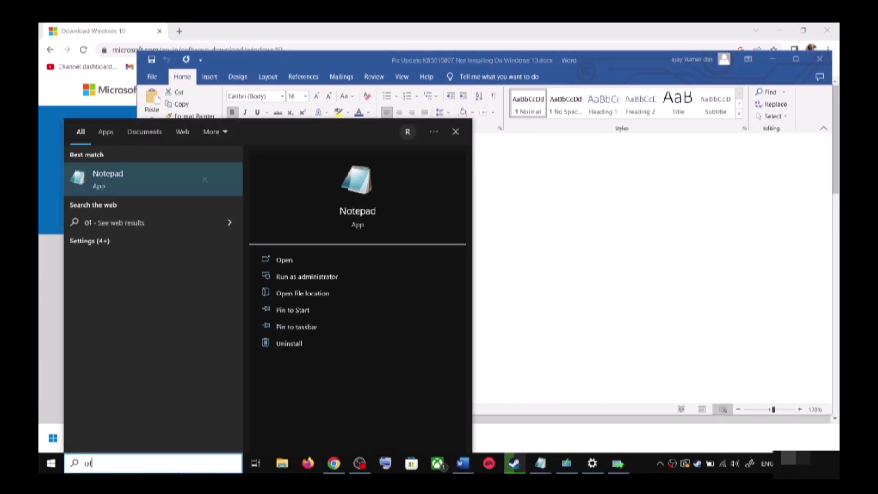
pyautogui.write('t')
pyautogui.click(173, 167)
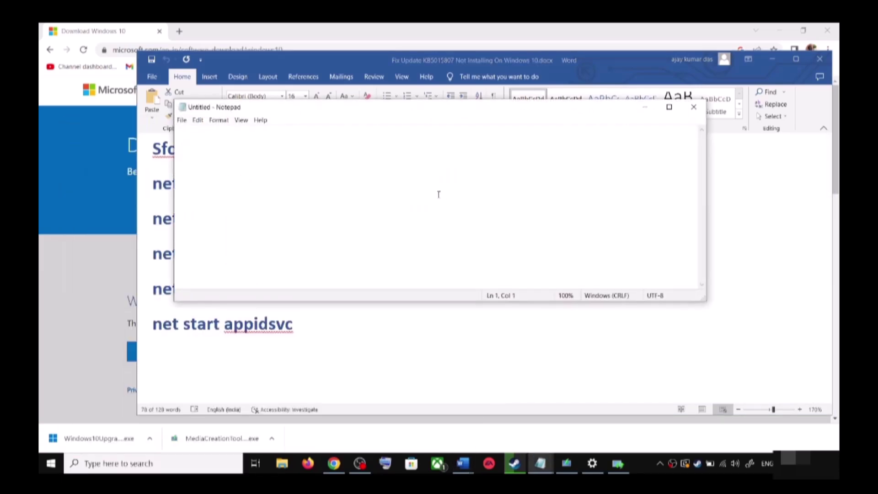
pyautogui.hotkey('ctrl', 'v')
pyautogui.scroll(3, 294, 204)
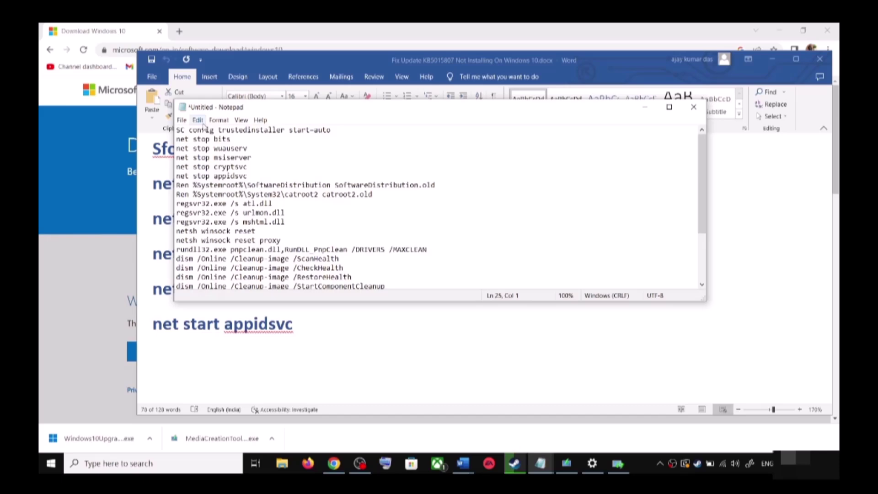
pyautogui.click(182, 119)
pyautogui.click(200, 171)
pyautogui.click(220, 218)
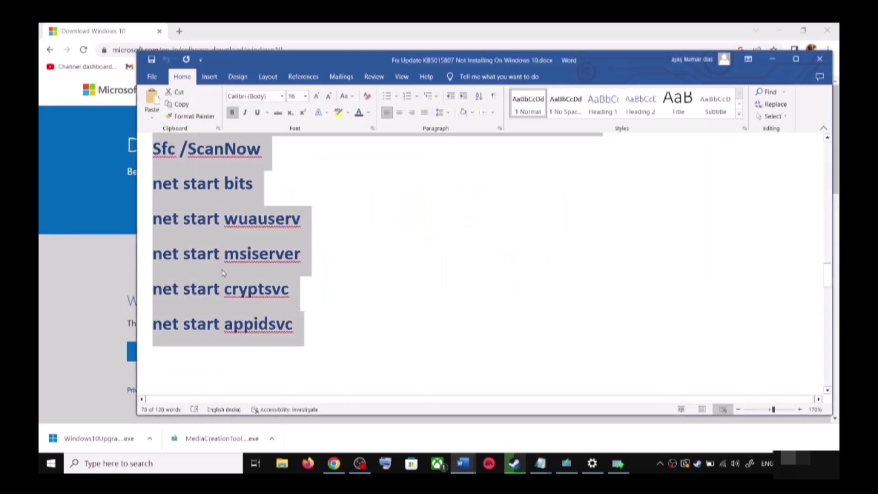
pyautogui.scroll(-1, 264, 288)
pyautogui.scroll(-1, 264, 288)
pyautogui.scroll(-1, 453, 330)
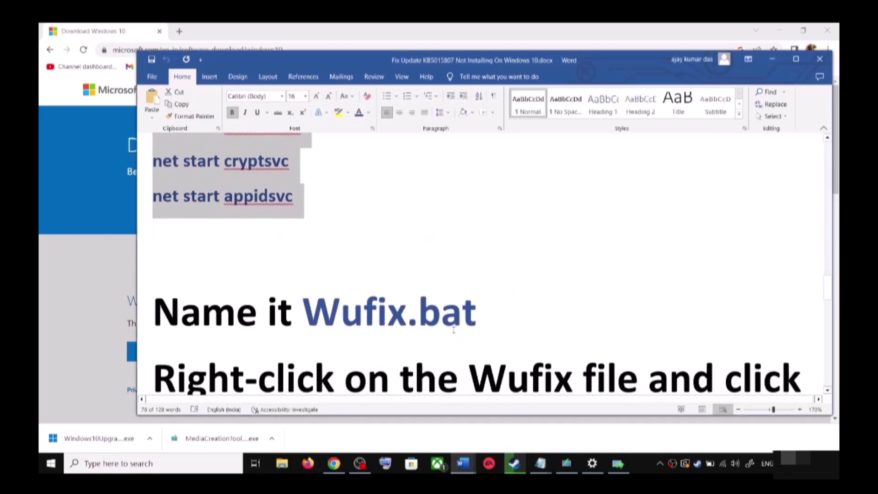
# Step: Save the commands to the Desktop as Wufix.bat with type All Files (*.*), then show the desktop
pyautogui.moveTo(478, 312); pyautogui.dragTo(303, 312)
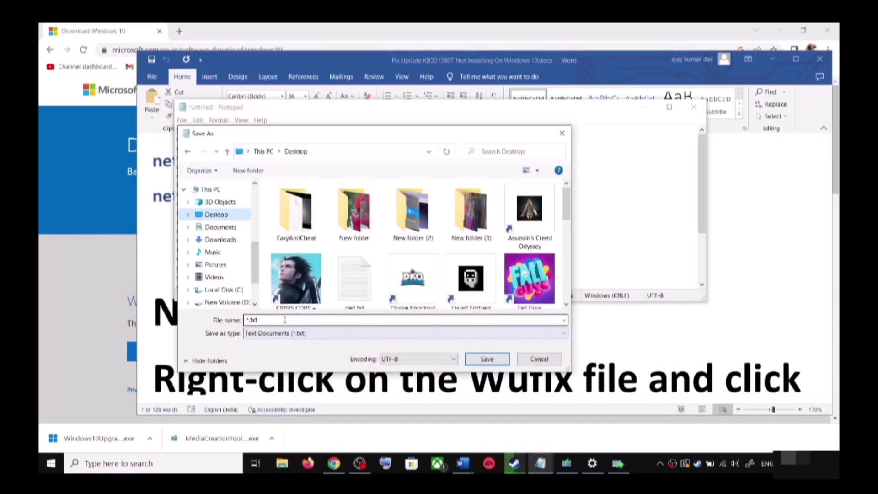
pyautogui.hotkey('ctrl', 'v')
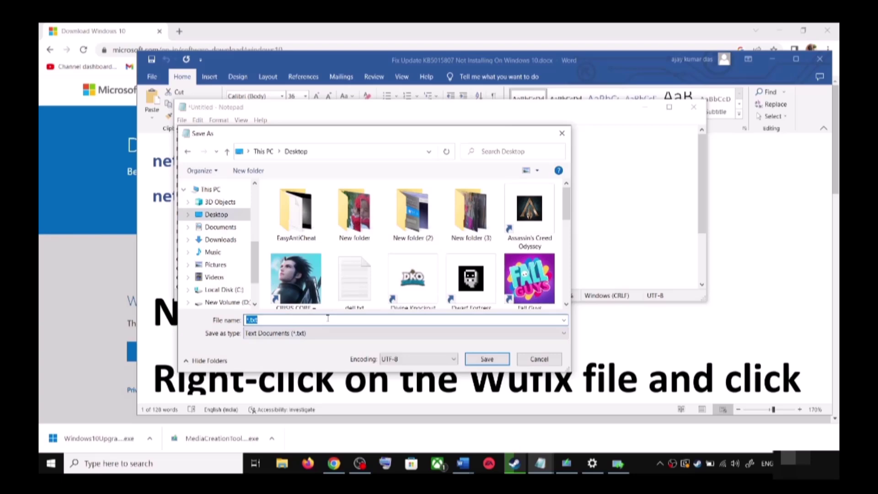
pyautogui.click(278, 333)
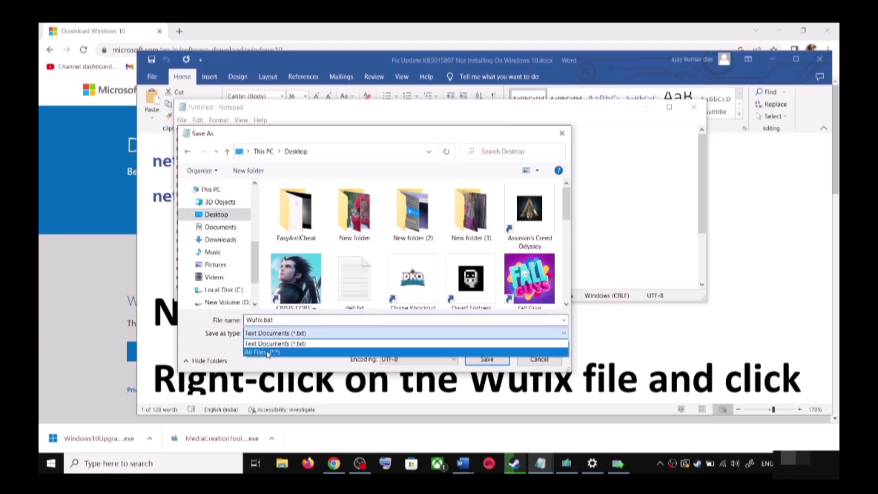
pyautogui.click(267, 355)
pyautogui.click(495, 360)
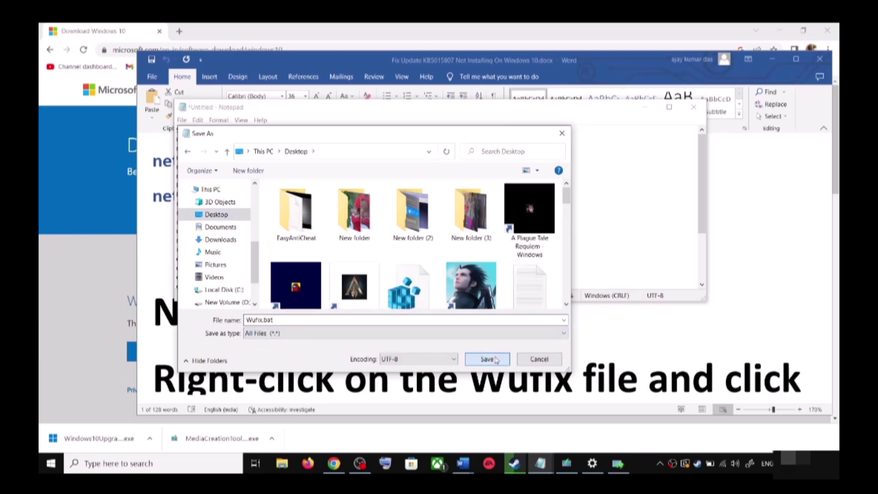
pyautogui.press('super+d')
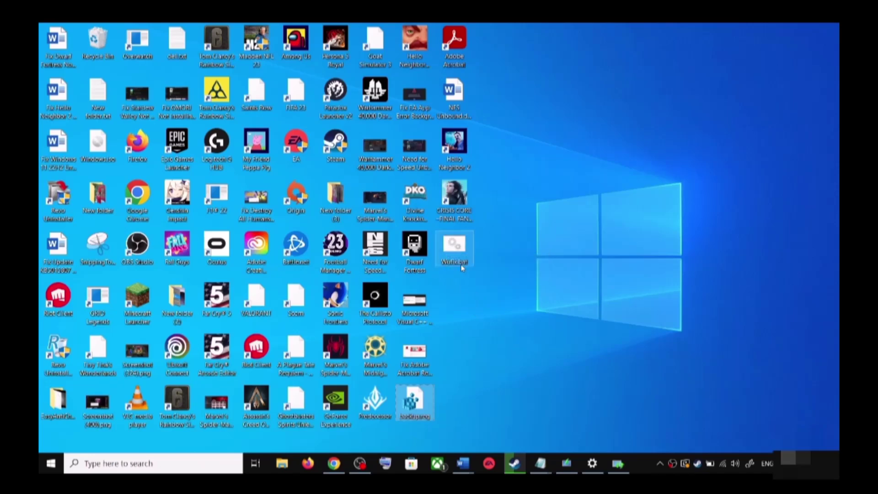
# Step: Launch Wufix.bat from the desktop with Run as administrator, retrying once, so Command Prompt starts resetting
pyautogui.click(459, 251)
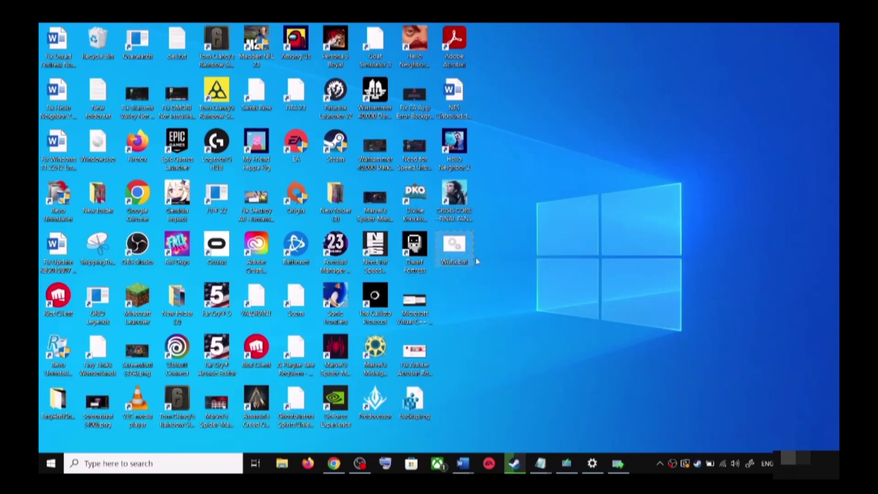
pyautogui.rightClick(476, 261)
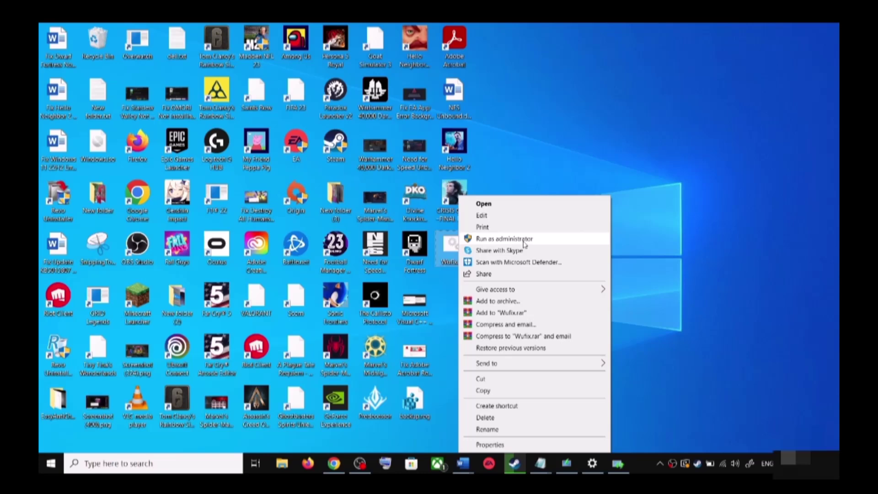
pyautogui.click(470, 240)
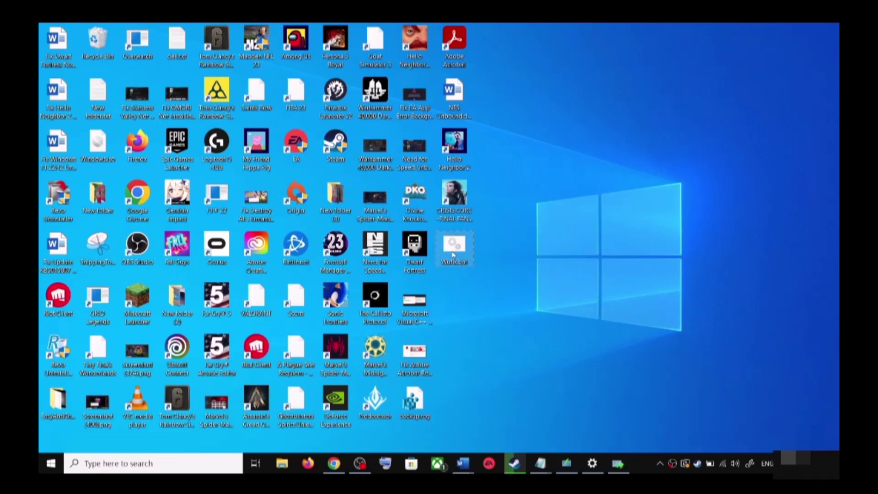
pyautogui.rightClick(452, 254)
pyautogui.click(508, 240)
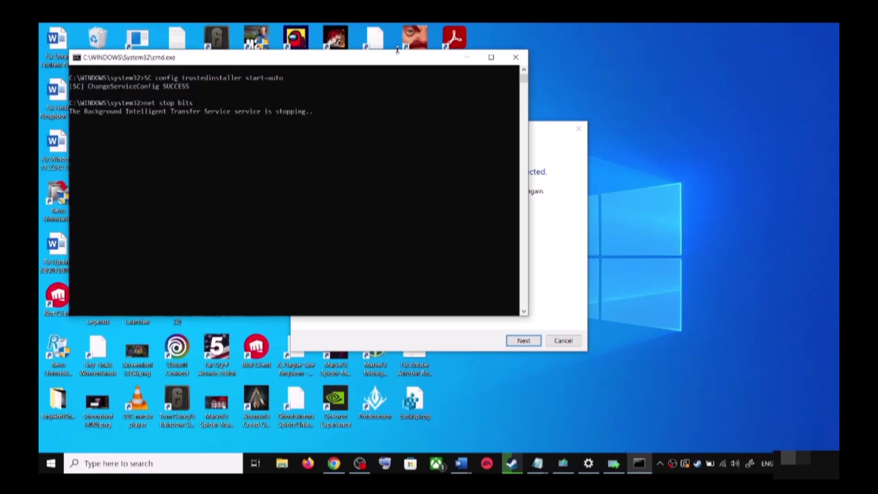
# Step: Move the script window, check the power options without restarting, and close the Settings app
pyautogui.moveTo(402, 60); pyautogui.dragTo(494, 134)
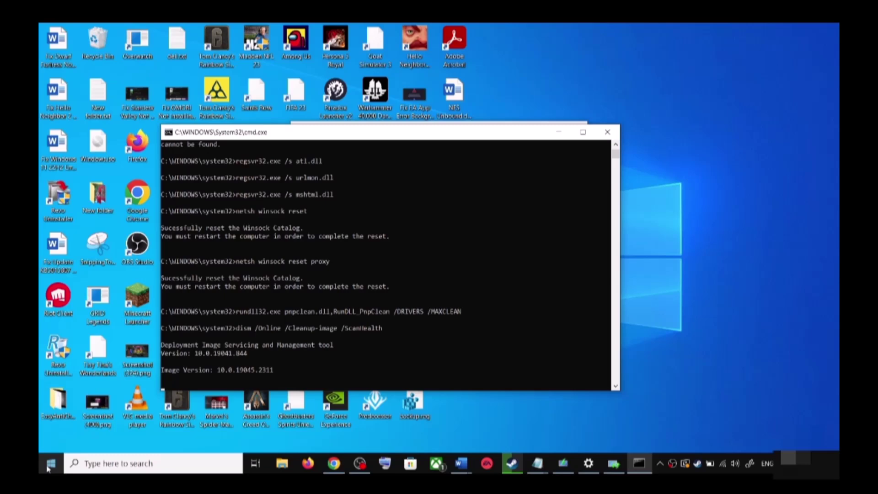
pyautogui.click(56, 446)
pyautogui.click(51, 463)
pyautogui.click(72, 441)
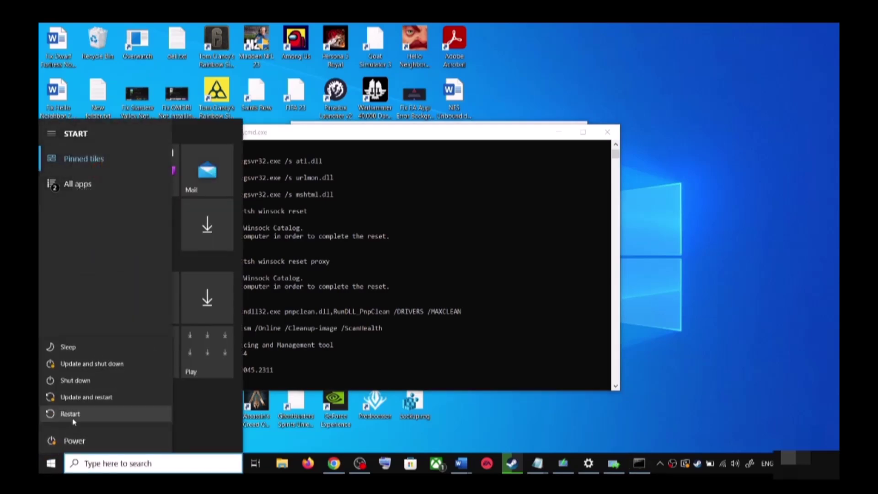
pyautogui.click(699, 306)
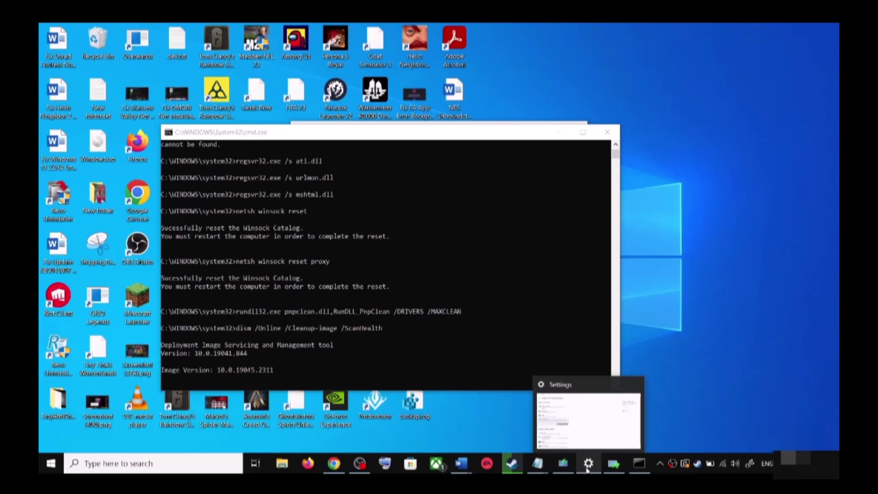
pyautogui.rightClick(587, 466)
pyautogui.click(585, 442)
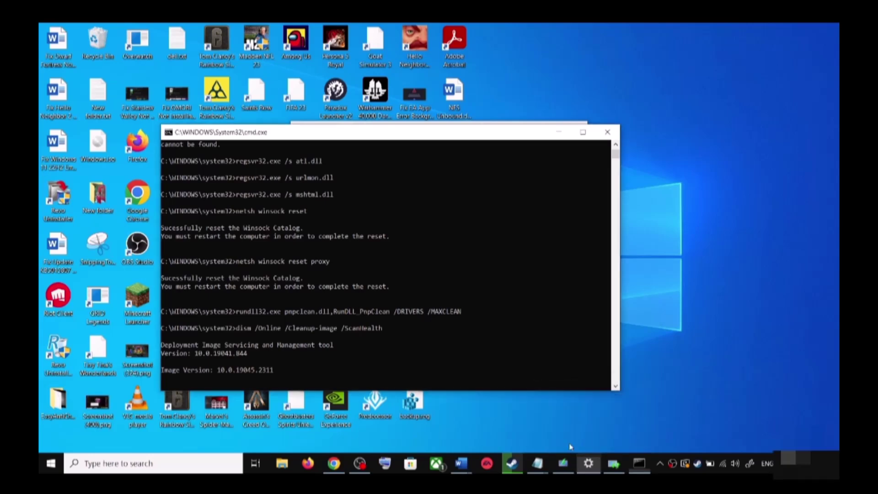
# Step: Bring up the Word guide at Step 4, Use Media Creation Tool, then return to Chrome's download page
pyautogui.moveTo(460, 463)
pyautogui.click(522, 418)
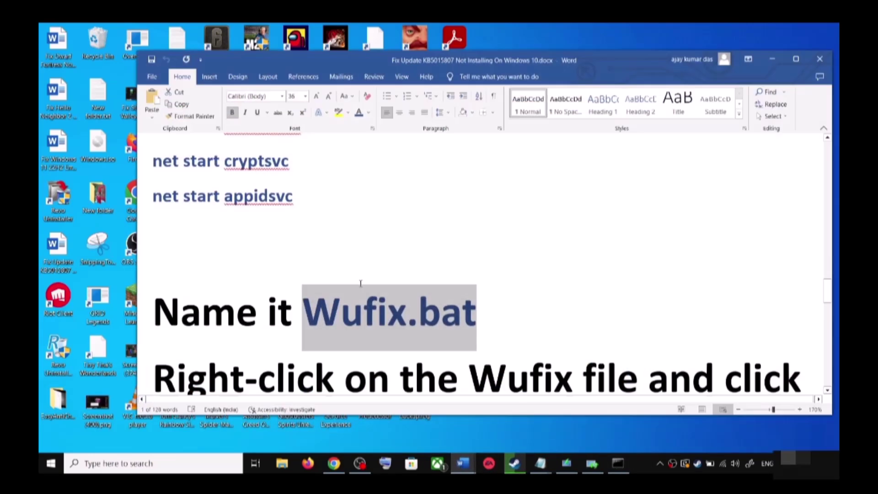
pyautogui.scroll(-1, 440, 296)
pyautogui.scroll(-1, 440, 297)
pyautogui.scroll(-1, 443, 295)
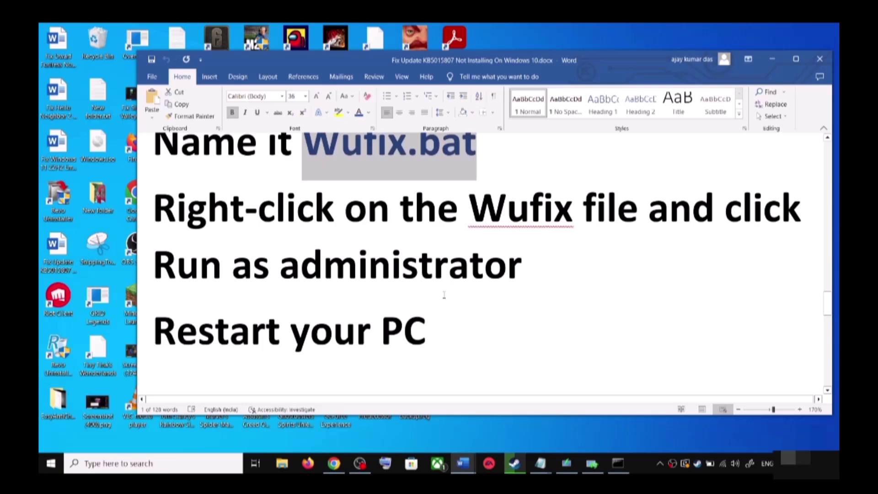
pyautogui.scroll(-1, 444, 295)
pyautogui.scroll(-2, 444, 294)
pyautogui.scroll(-1, 355, 294)
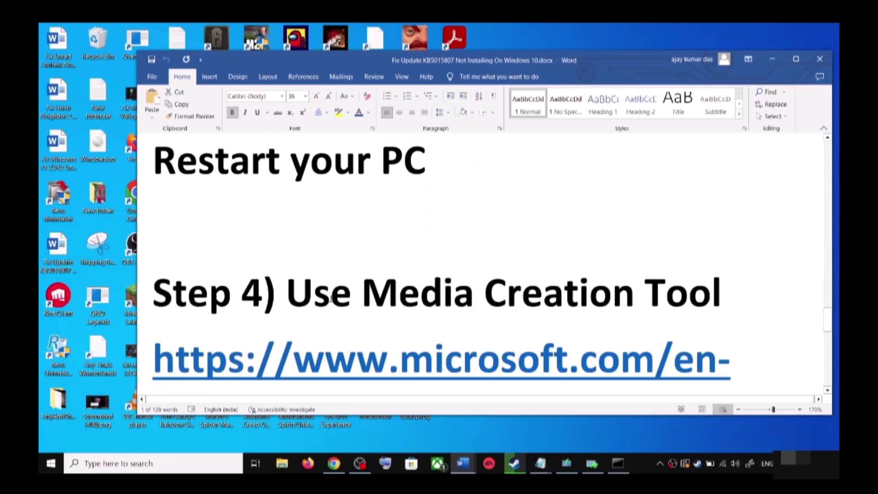
pyautogui.moveTo(288, 295); pyautogui.dragTo(728, 294)
pyautogui.scroll(-2, 452, 313)
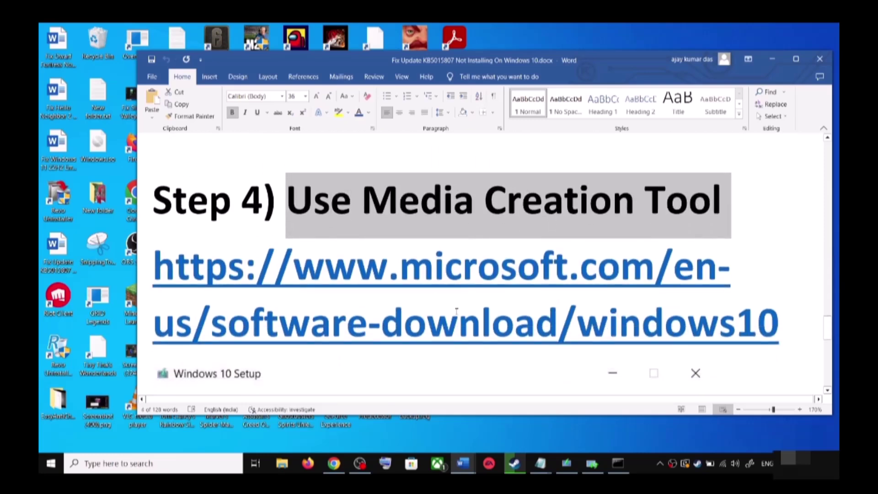
pyautogui.scroll(-1, 457, 311)
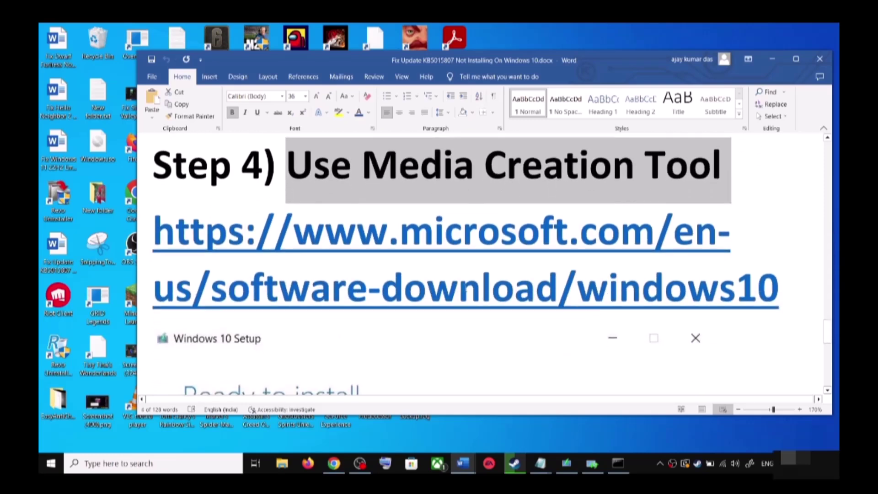
pyautogui.click(336, 463)
pyautogui.scroll(-1, 186, 268)
pyautogui.scroll(-3, 193, 273)
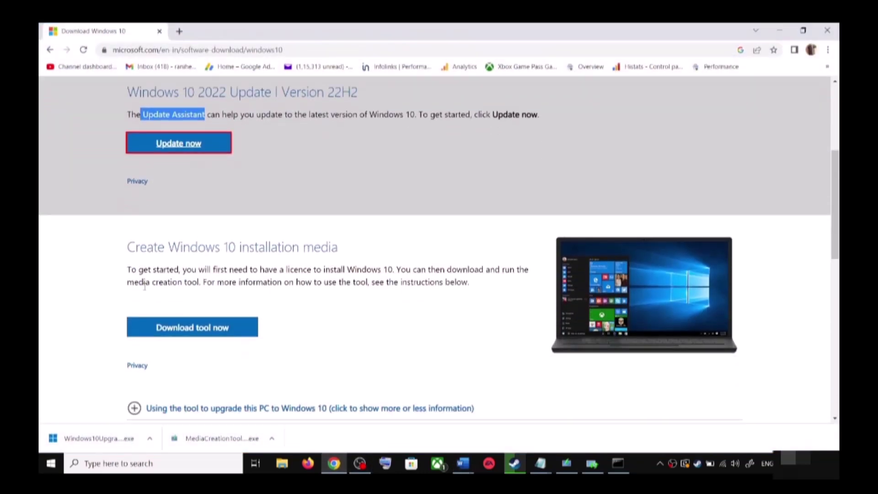
pyautogui.moveTo(134, 281); pyautogui.dragTo(204, 282)
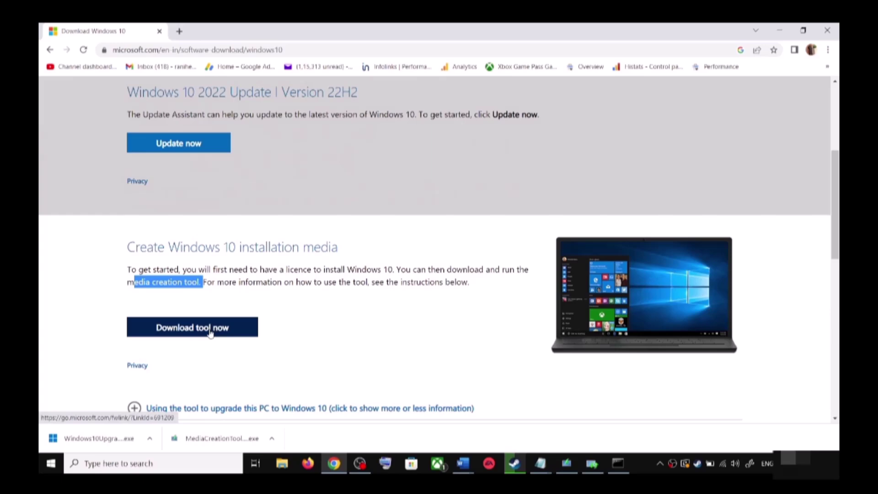
# Step: Run MediaCreationTool.exe from Chrome's download bar to bring up its license terms
pyautogui.click(280, 445)
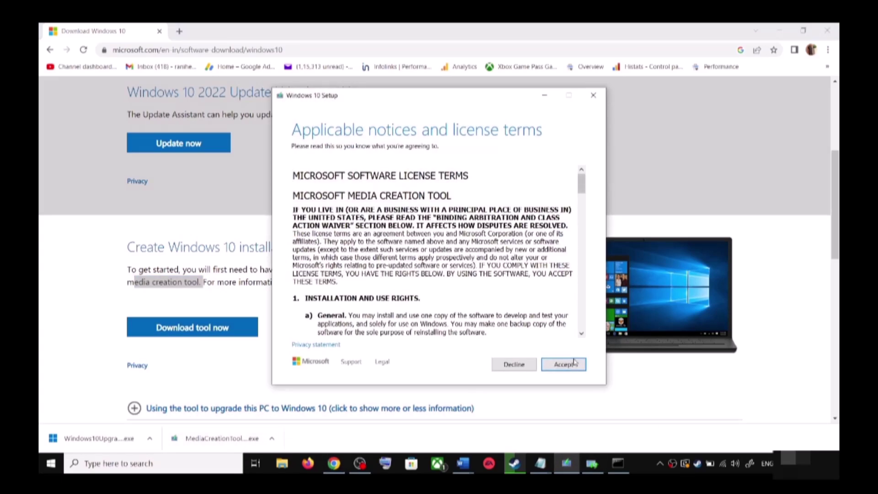
# Step: Accept the Windows 10 Setup license terms and continue with Upgrade this PC now
pyautogui.click(574, 363)
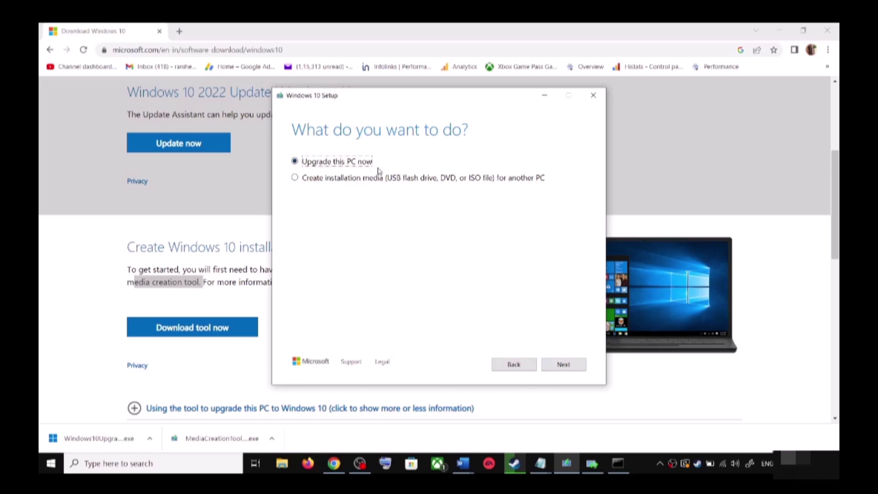
pyautogui.click(568, 363)
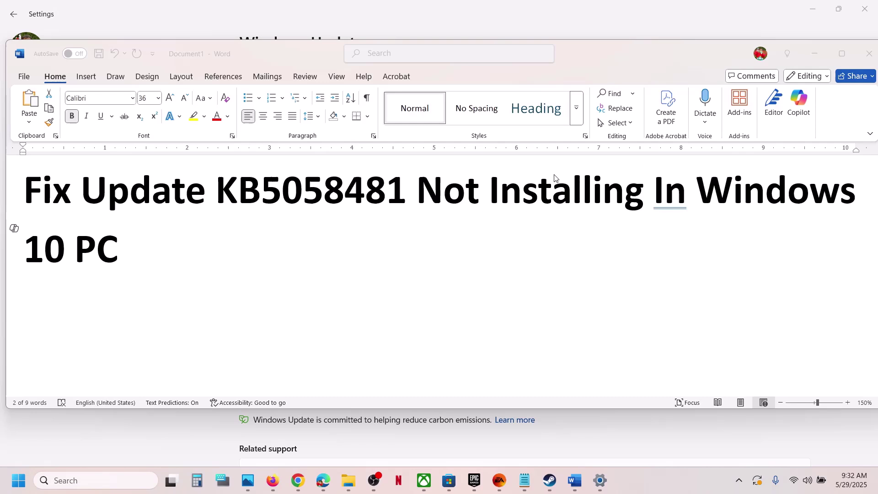
pyautogui.click(333, 207)
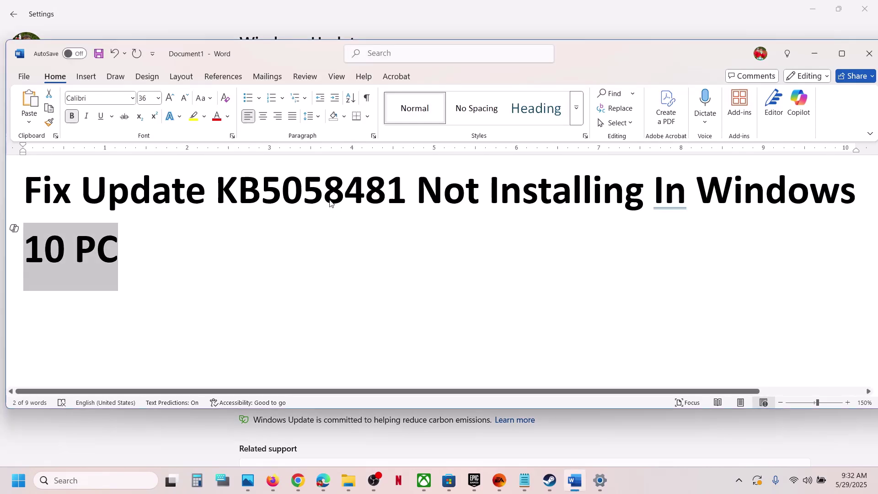
pyautogui.doubleClick(327, 194)
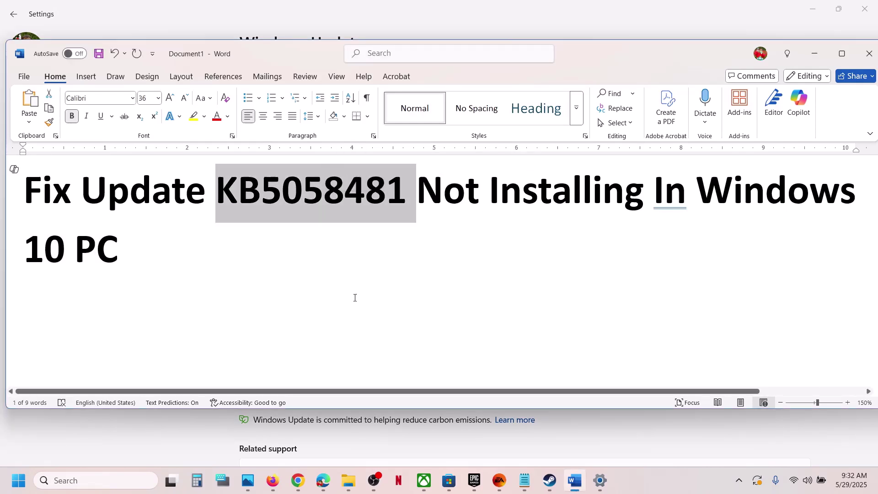
pyautogui.click(652, 480)
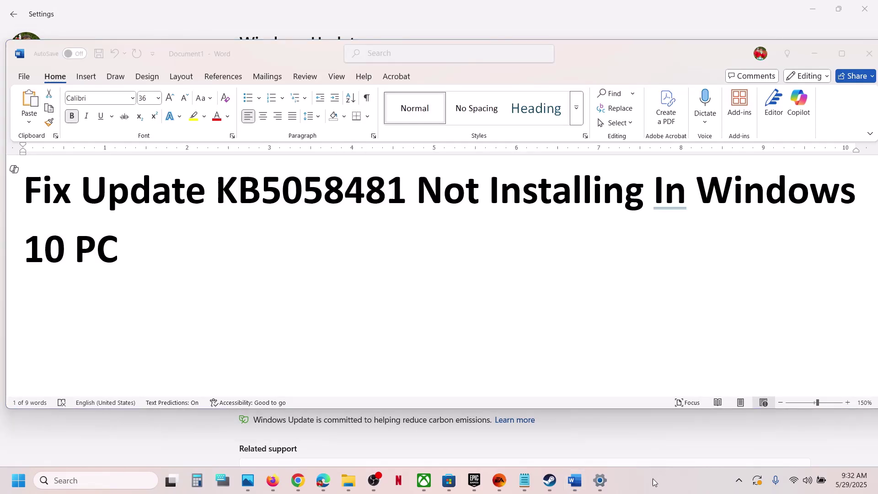